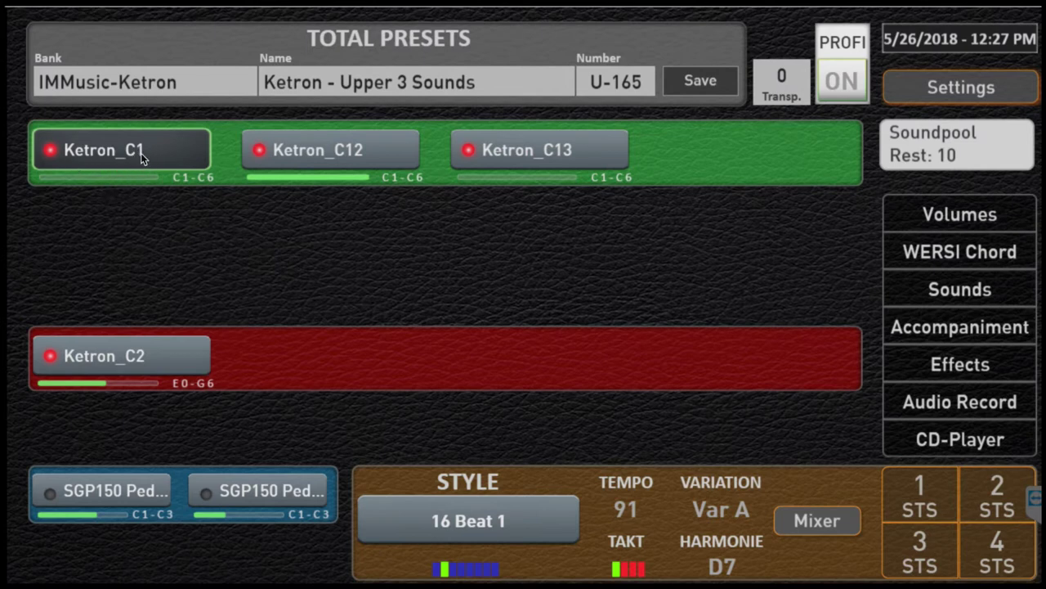
Step: Open the Upper manual 1 settings of Ketron_C1, enable Edit Sound and examine its MIDI port and channel routing
{"action": "left_click", "coordinate": [185, 171]}
{"action": "left_click", "coordinate": [185, 173]}
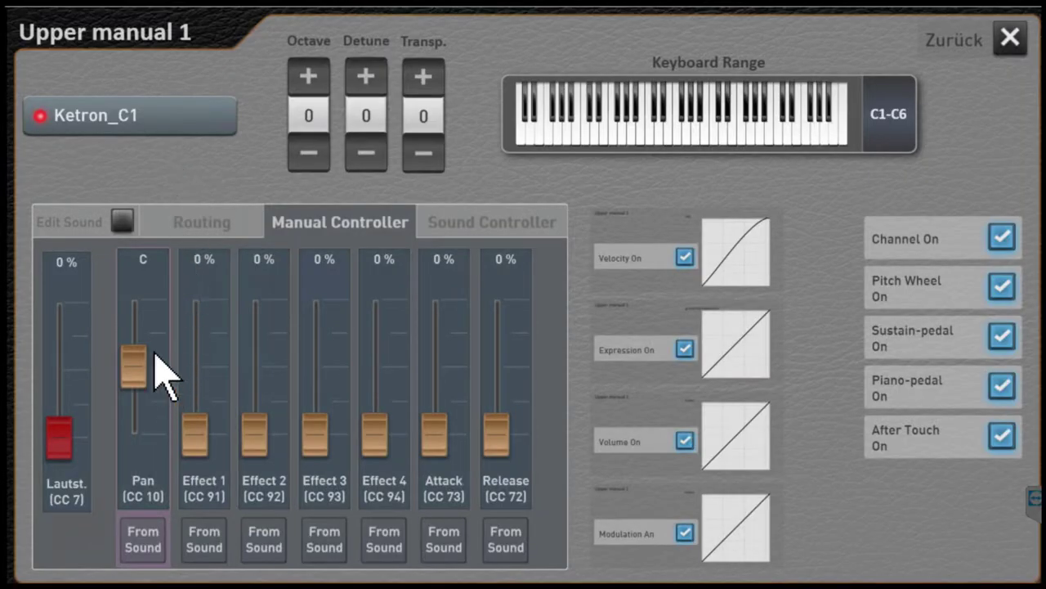
{"action": "left_click", "coordinate": [123, 221]}
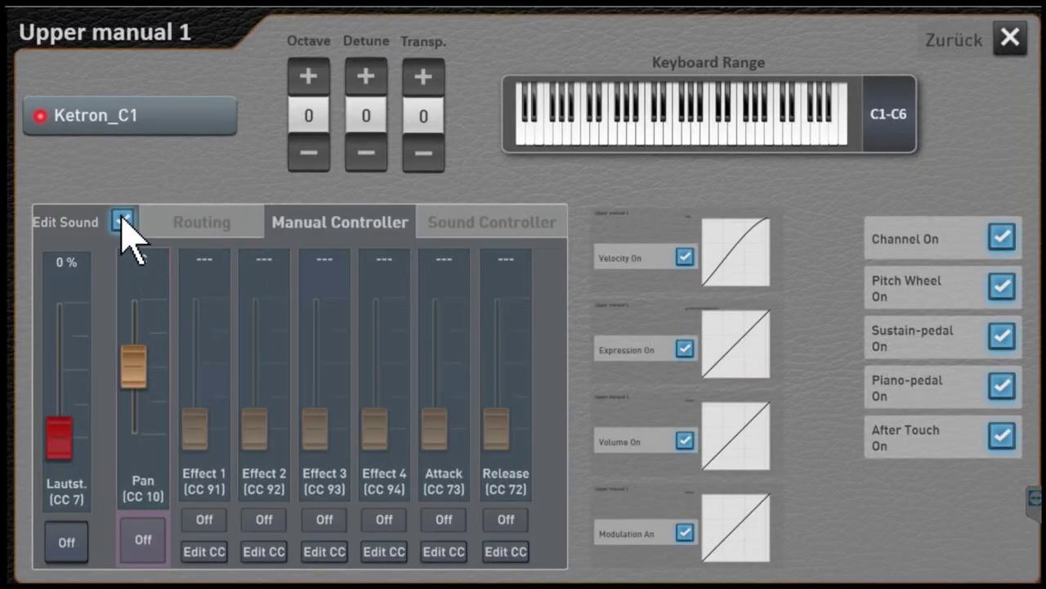
{"action": "left_click", "coordinate": [188, 231]}
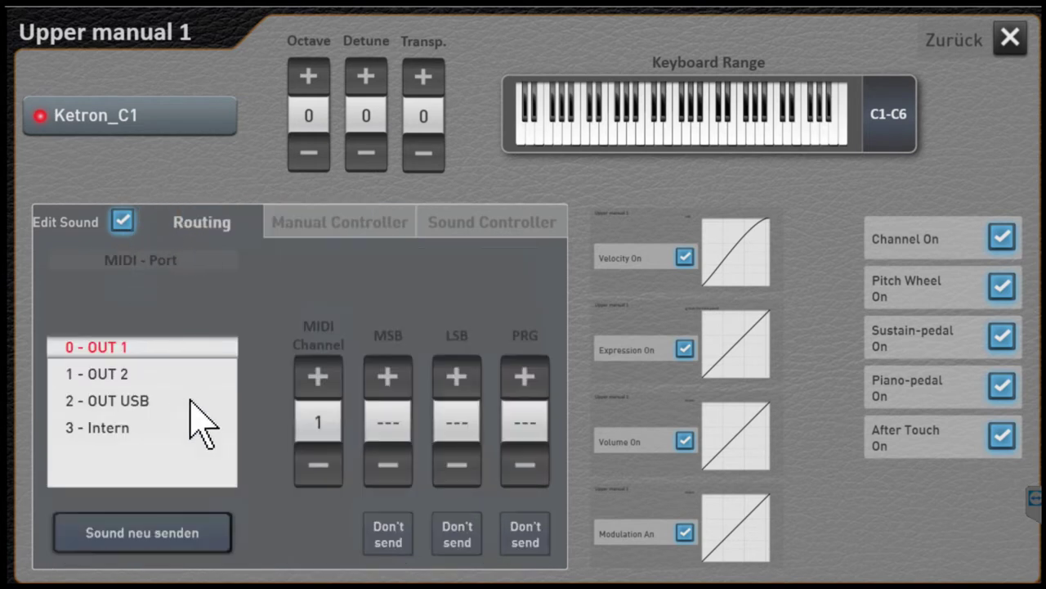
{"action": "left_click", "coordinate": [323, 470]}
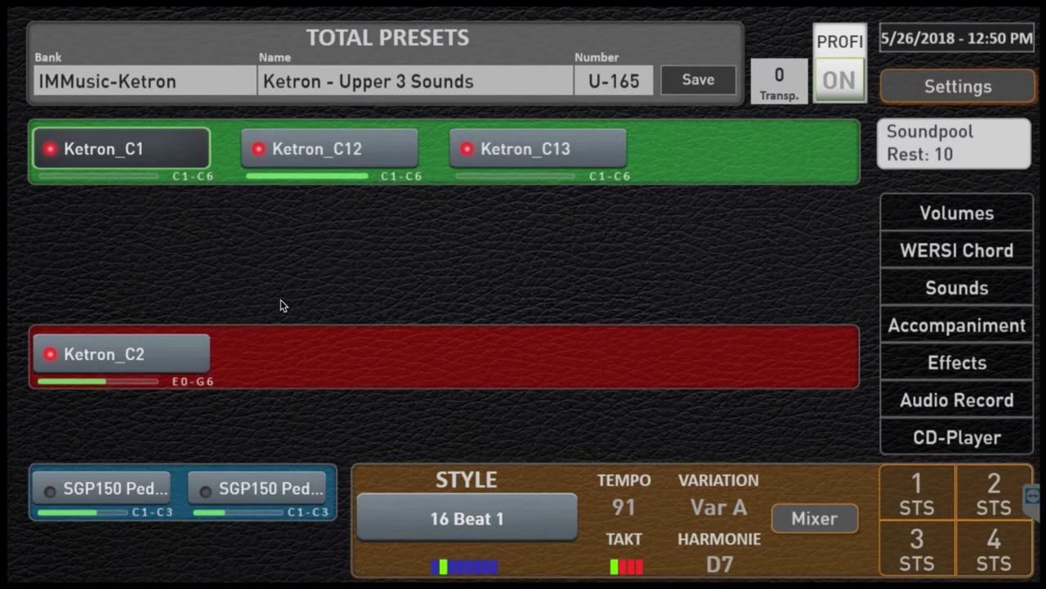
Step: Replace Ketron_C12 in the second upper manual slot with the user sound Ketron_C2
{"action": "left_click", "coordinate": [317, 161]}
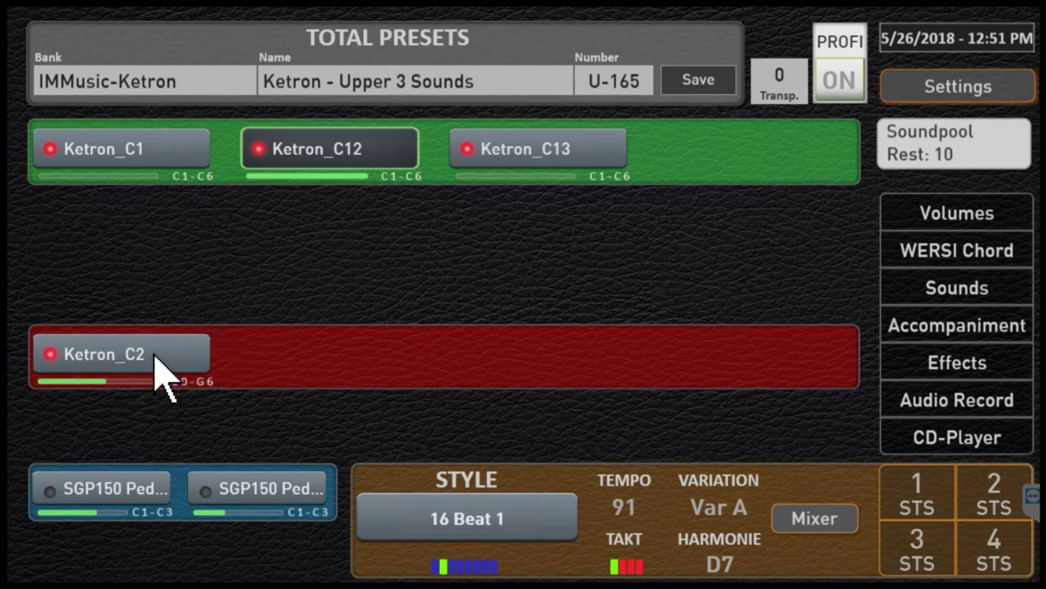
{"action": "left_click", "coordinate": [954, 291]}
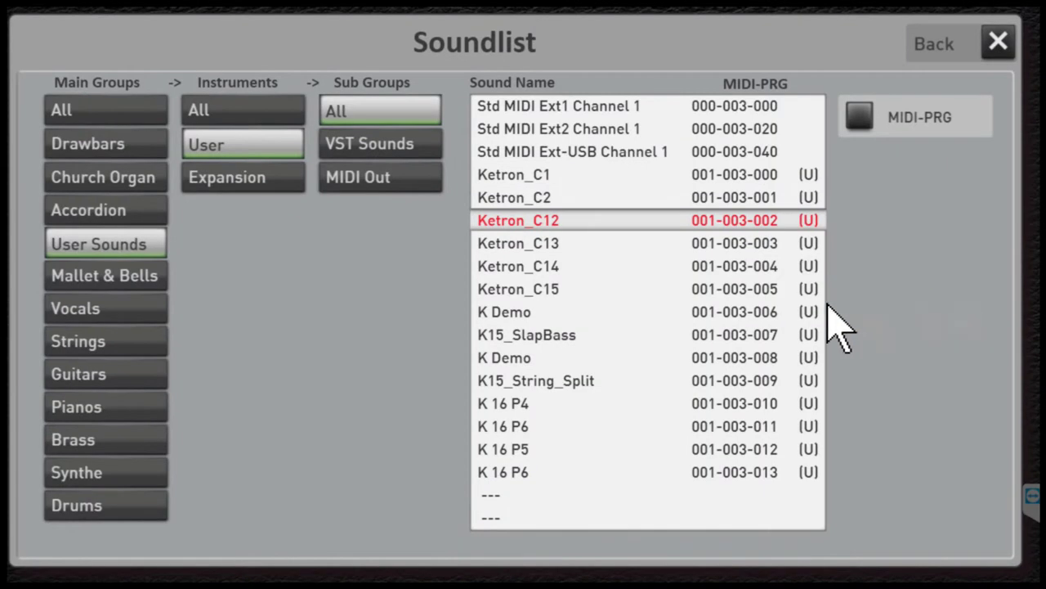
{"action": "left_click", "coordinate": [543, 200]}
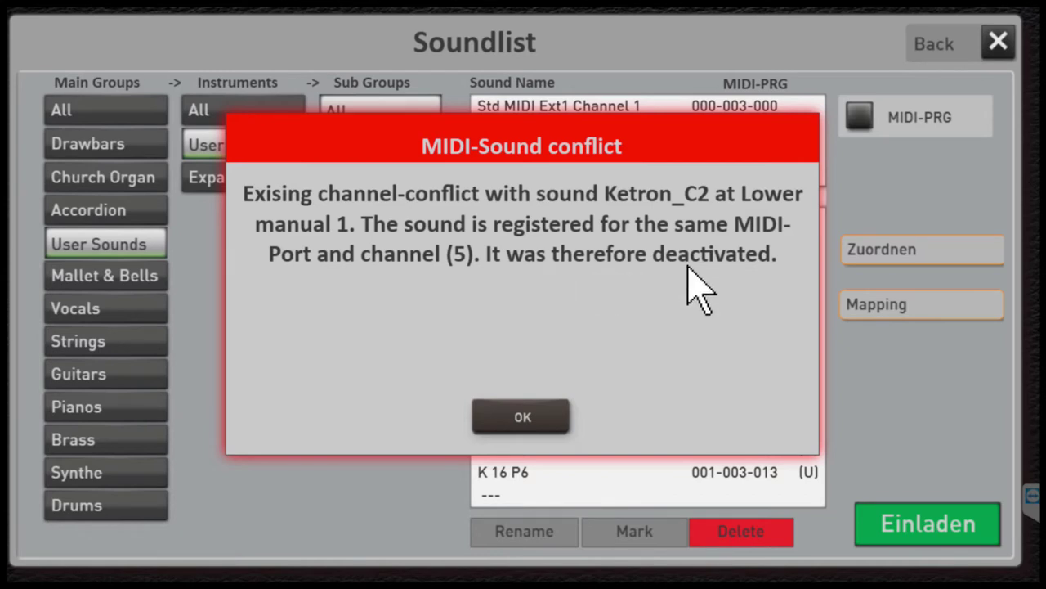
{"action": "left_click", "coordinate": [520, 417]}
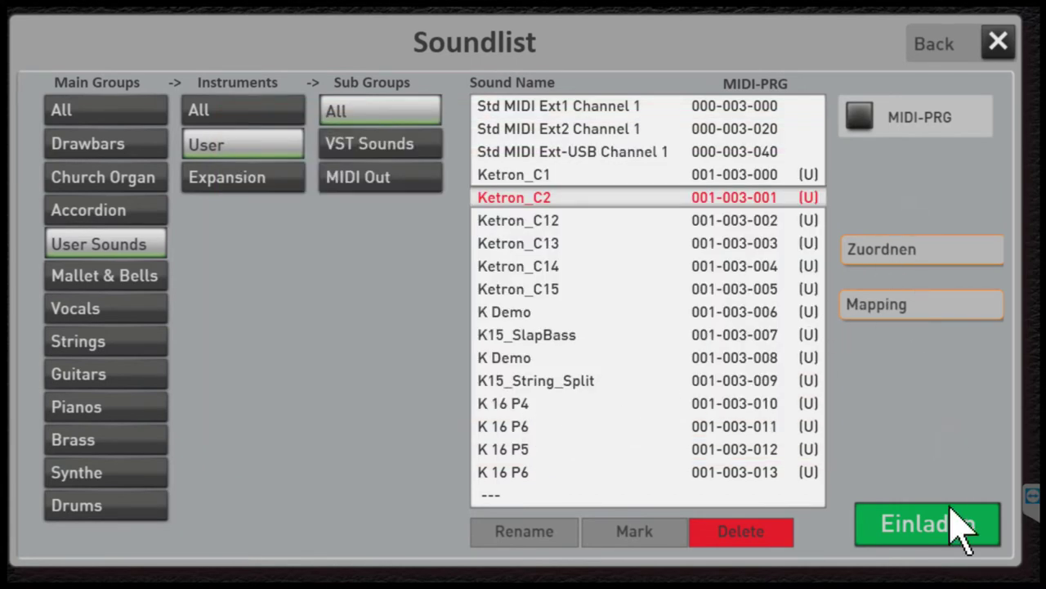
{"action": "left_click", "coordinate": [998, 42]}
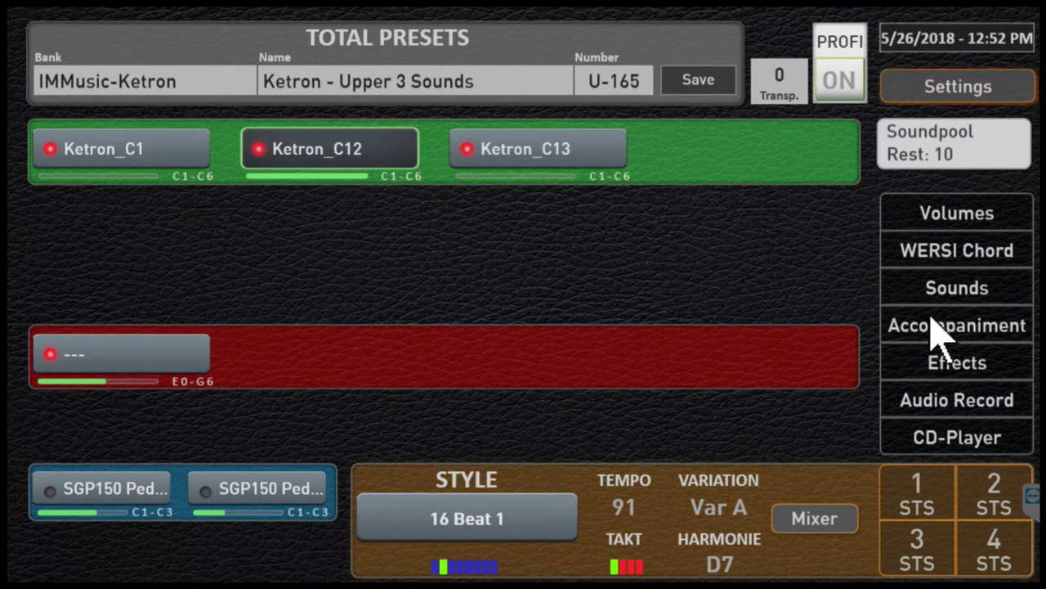
{"action": "left_click", "coordinate": [942, 291]}
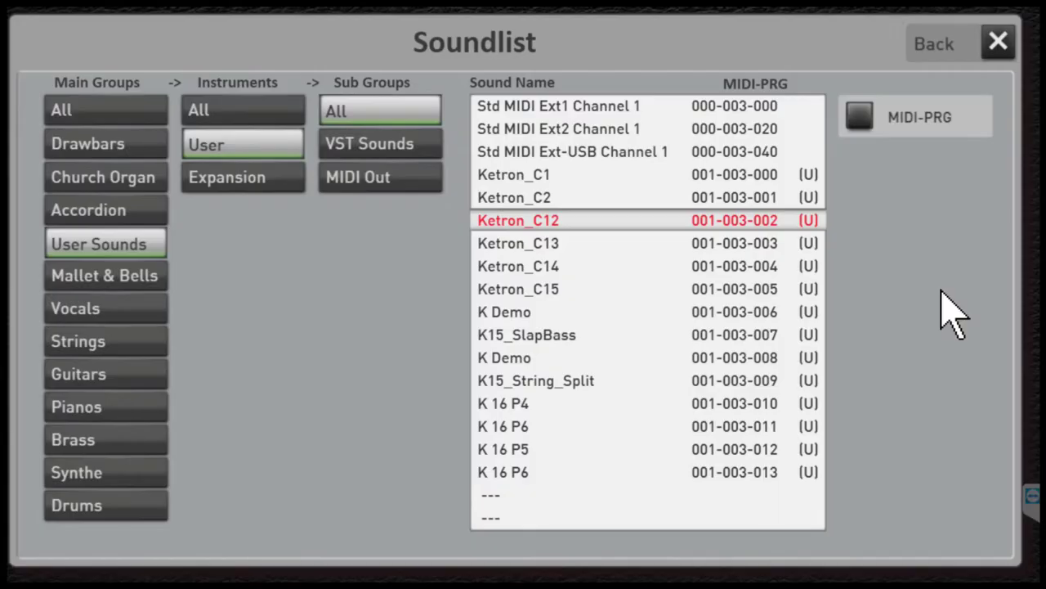
{"action": "left_click", "coordinate": [523, 198]}
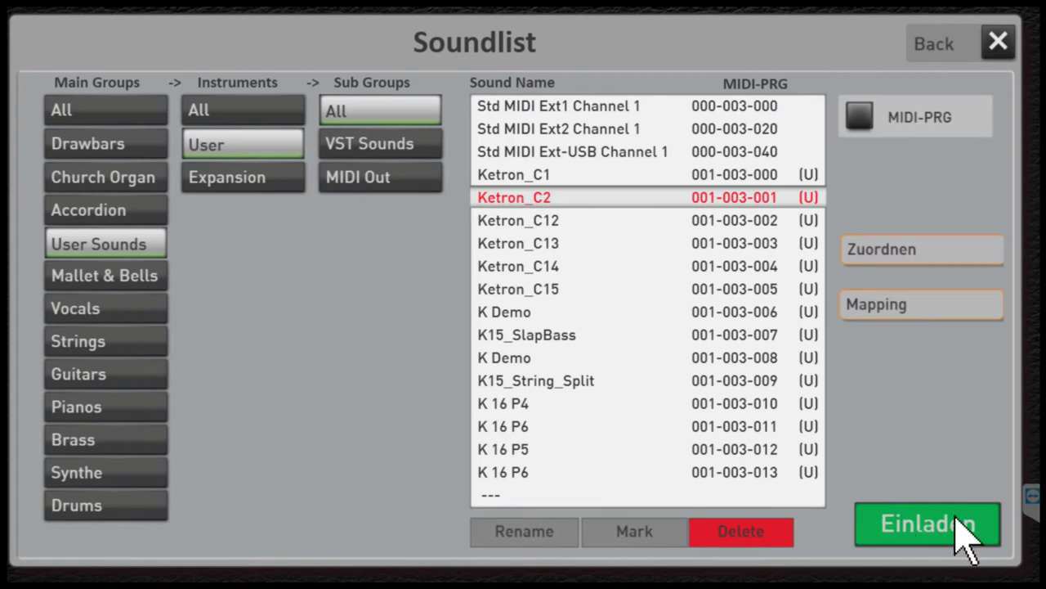
{"action": "left_click", "coordinate": [915, 528]}
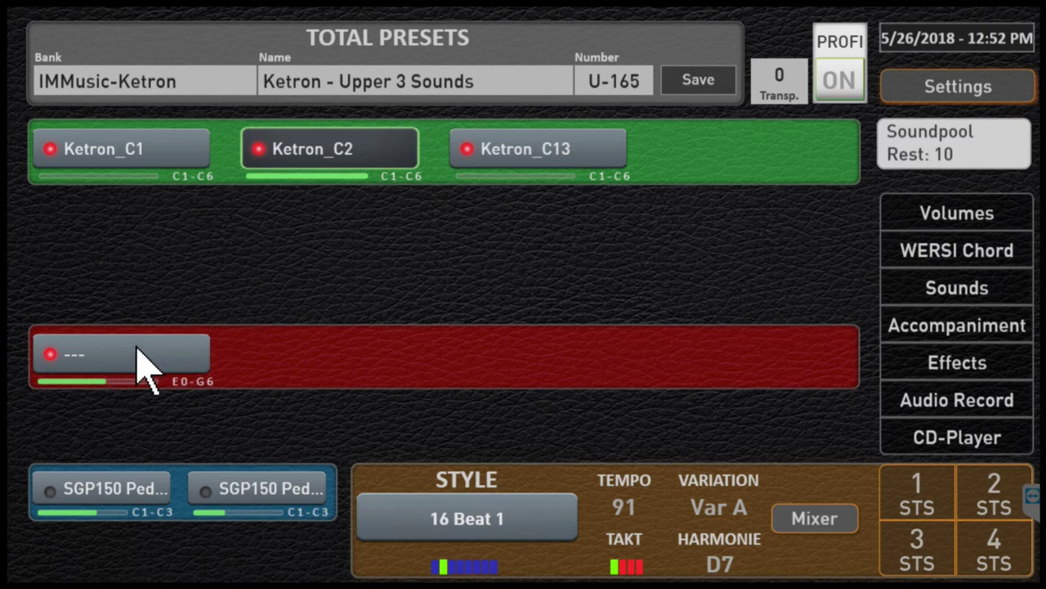
Step: Load the user sound Ketron_C2 into the third upper manual slot in place of Ketron_C13
{"action": "left_click", "coordinate": [562, 155]}
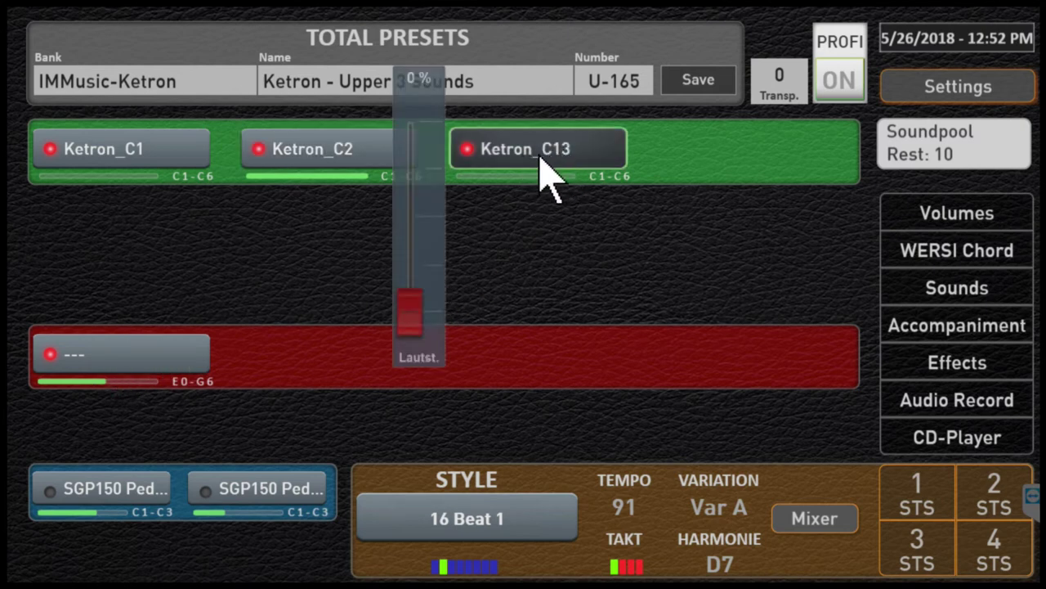
{"action": "left_click", "coordinate": [968, 288]}
{"action": "left_click", "coordinate": [520, 201]}
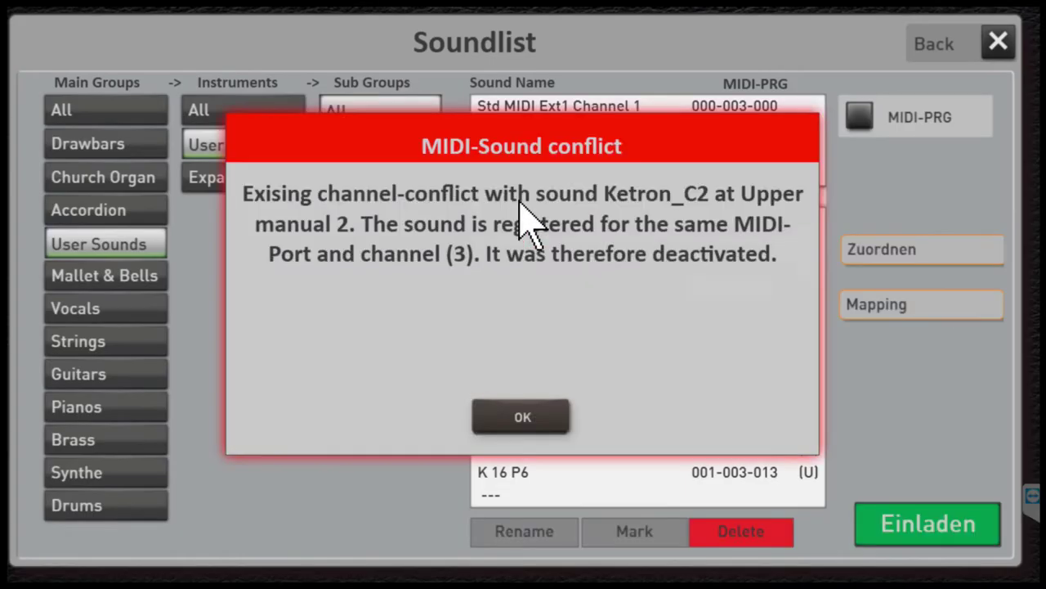
{"action": "left_click", "coordinate": [503, 418]}
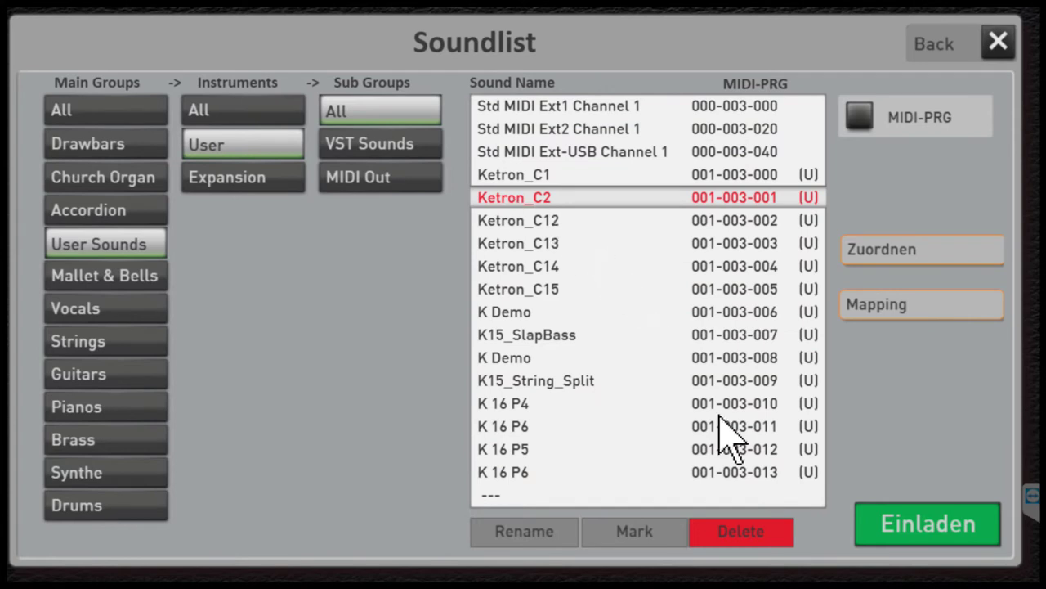
{"action": "left_click", "coordinate": [908, 525]}
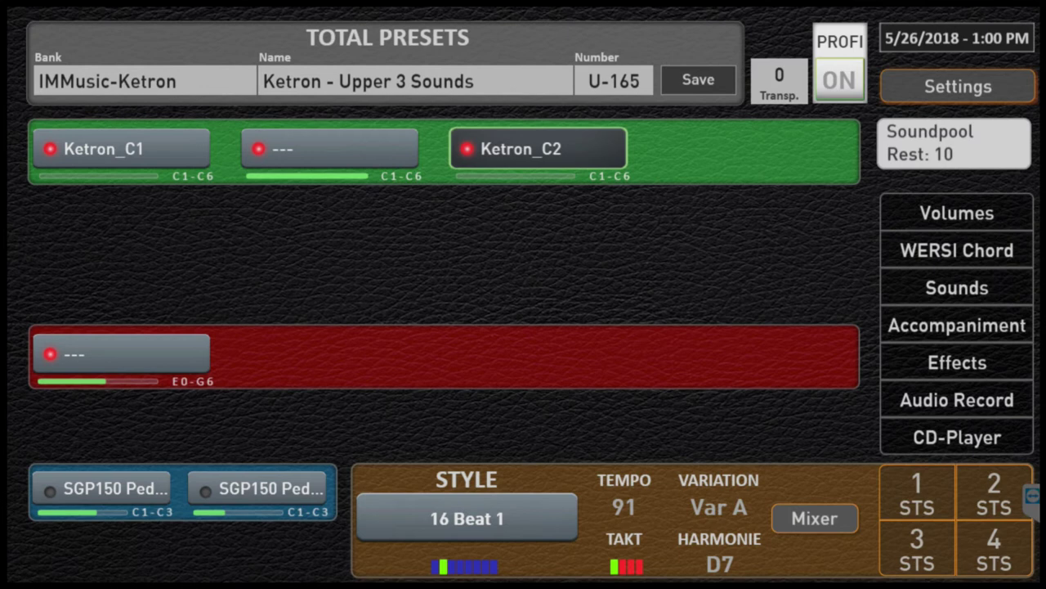
Step: Check the MIDI channel routing of Ketron_C1 on Upper manual 1 and Ketron_C2 on Upper manual 3
{"action": "left_click", "coordinate": [122, 159]}
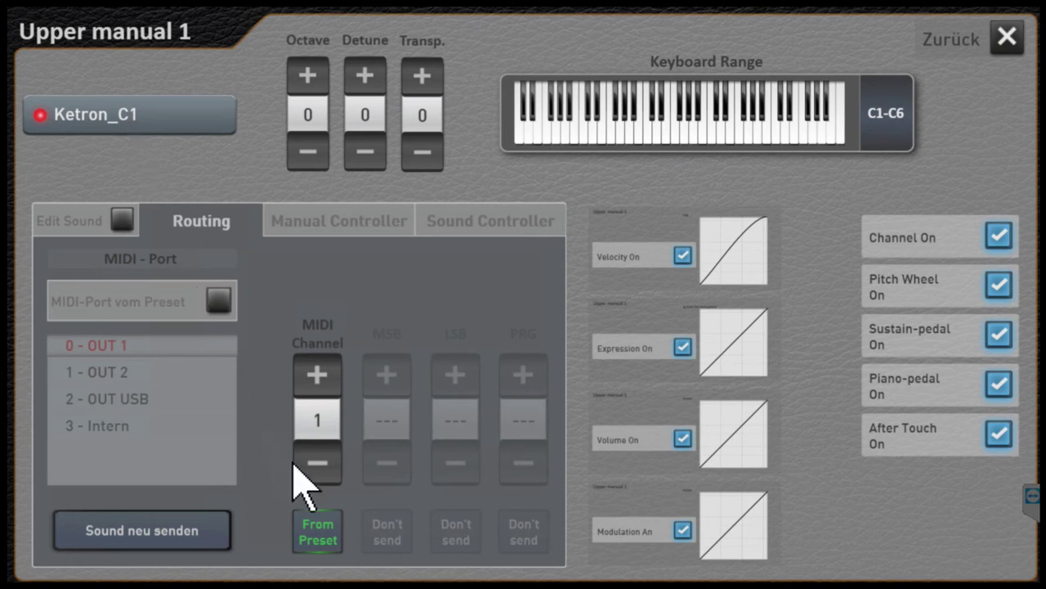
{"action": "left_click", "coordinate": [993, 39]}
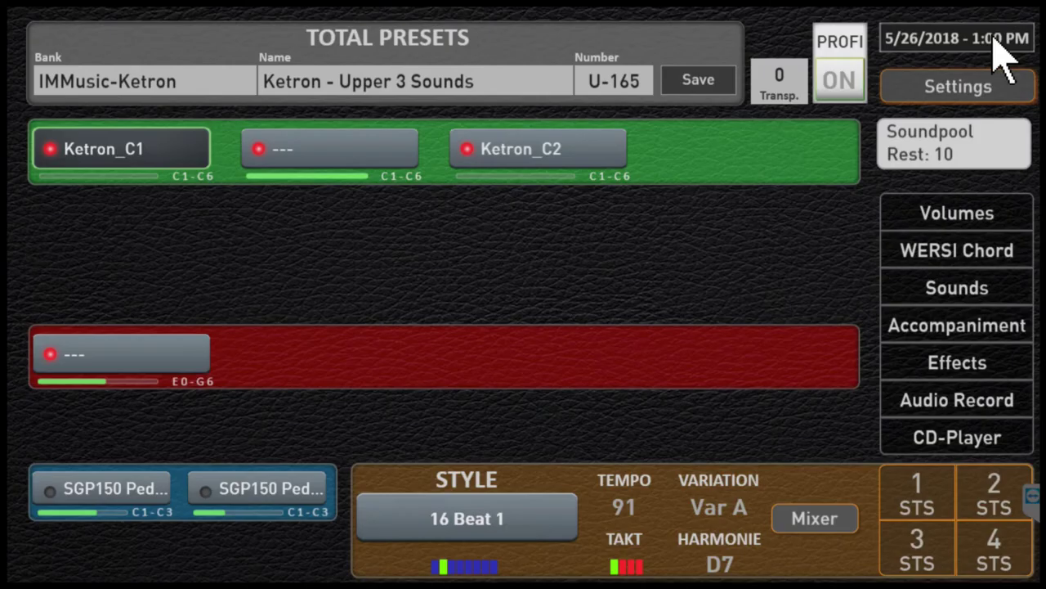
{"action": "left_click", "coordinate": [561, 153]}
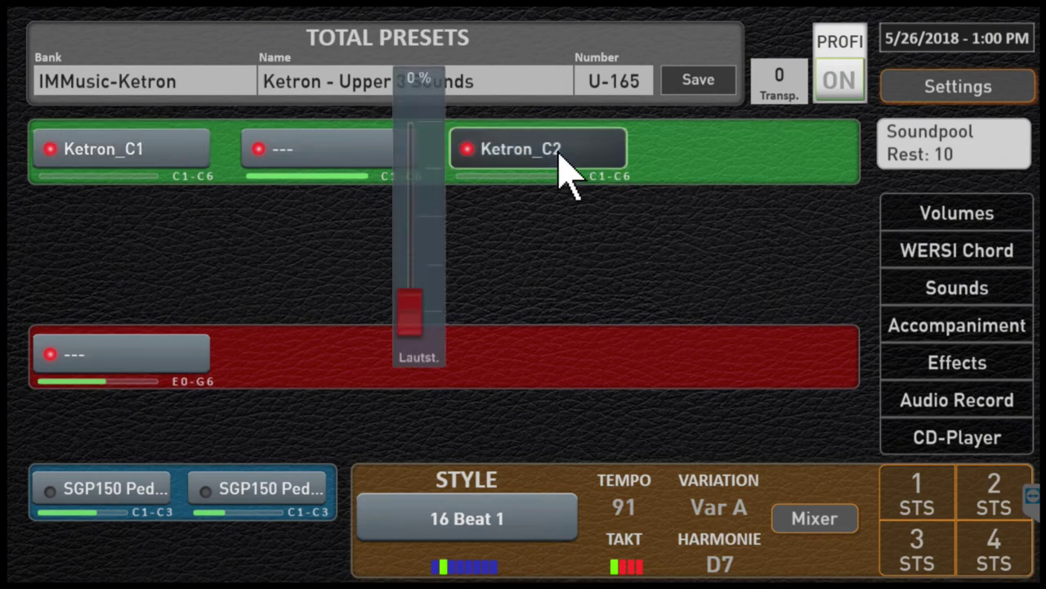
{"action": "left_click", "coordinate": [561, 154]}
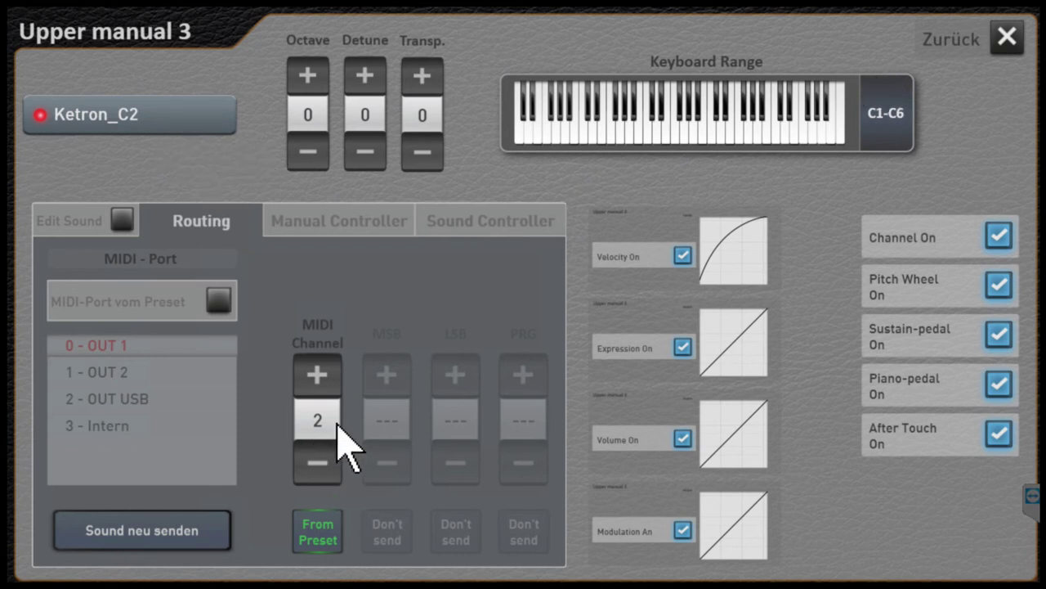
{"action": "left_click", "coordinate": [1006, 37]}
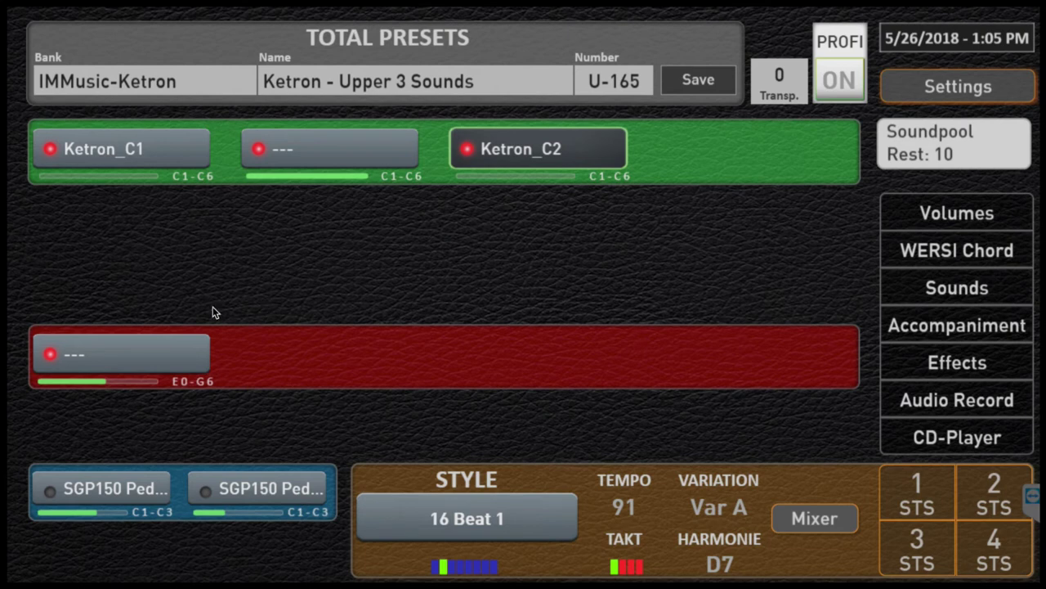
Step: Load the Total Preset Sad Eastern Dual Viol. from the Wave3_Eastern3 user bank
{"action": "left_click", "coordinate": [122, 89]}
{"action": "scroll", "coordinate": [122, 245], "scroll_direction": "up", "scroll_amount": 1}
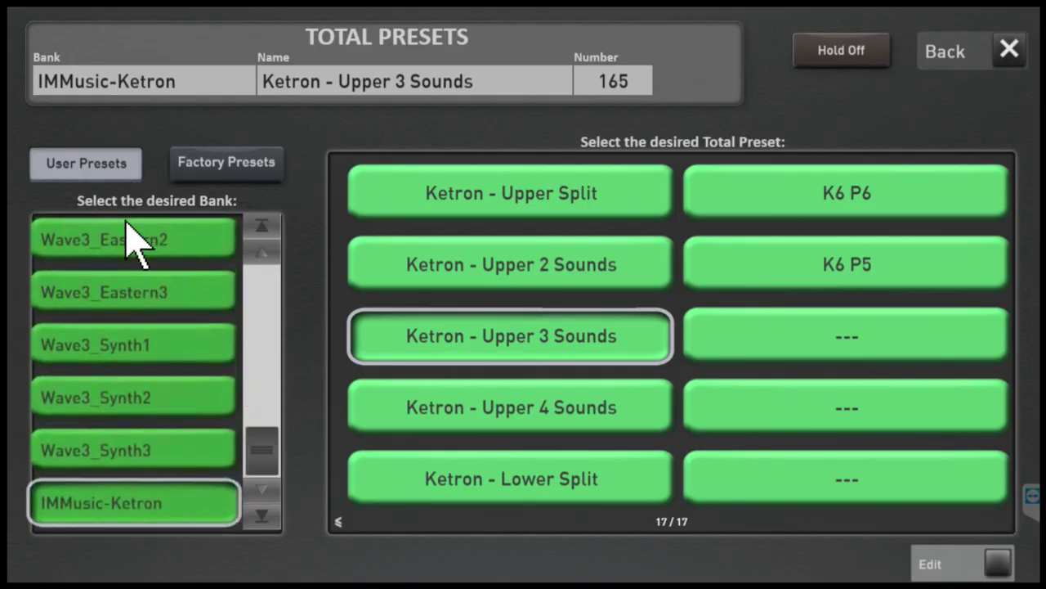
{"action": "left_click", "coordinate": [155, 296]}
{"action": "left_click", "coordinate": [575, 189]}
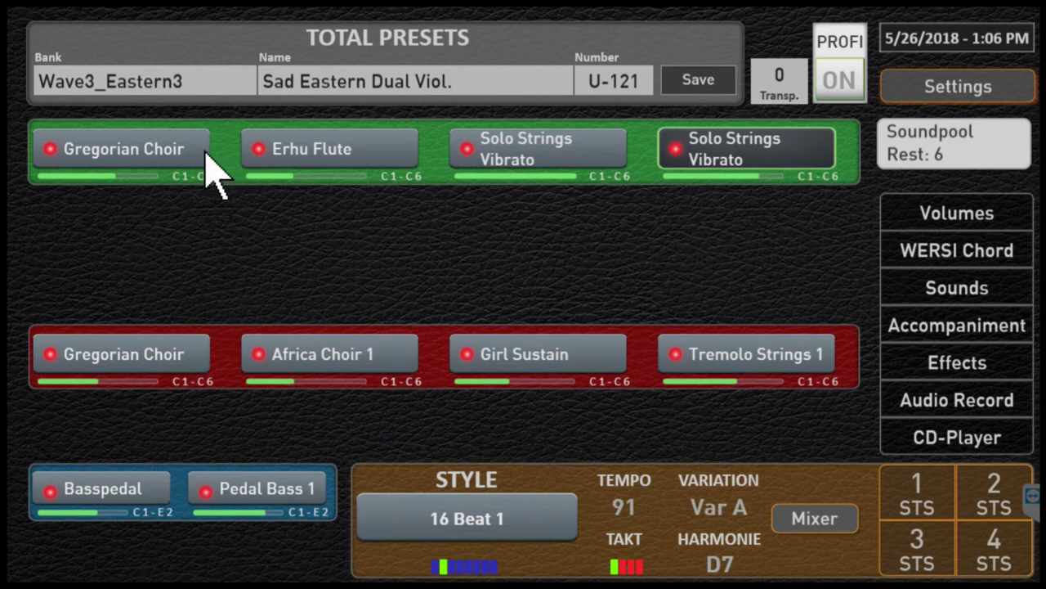
Step: Replace Gregorian Choir in the first upper manual slot with the user sound Ketron_C12
{"action": "left_click", "coordinate": [180, 152]}
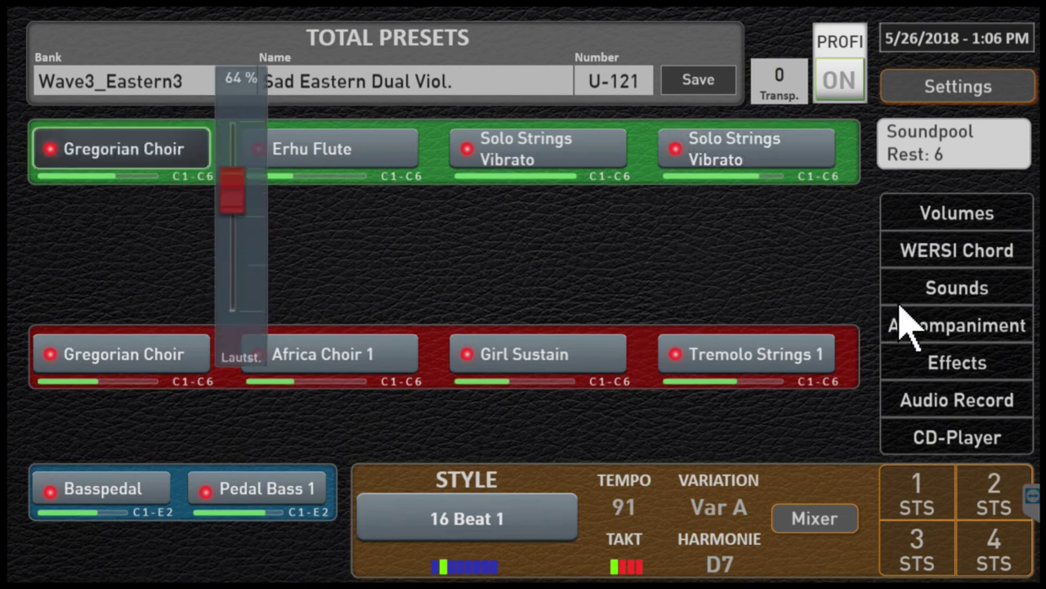
{"action": "left_click", "coordinate": [935, 293]}
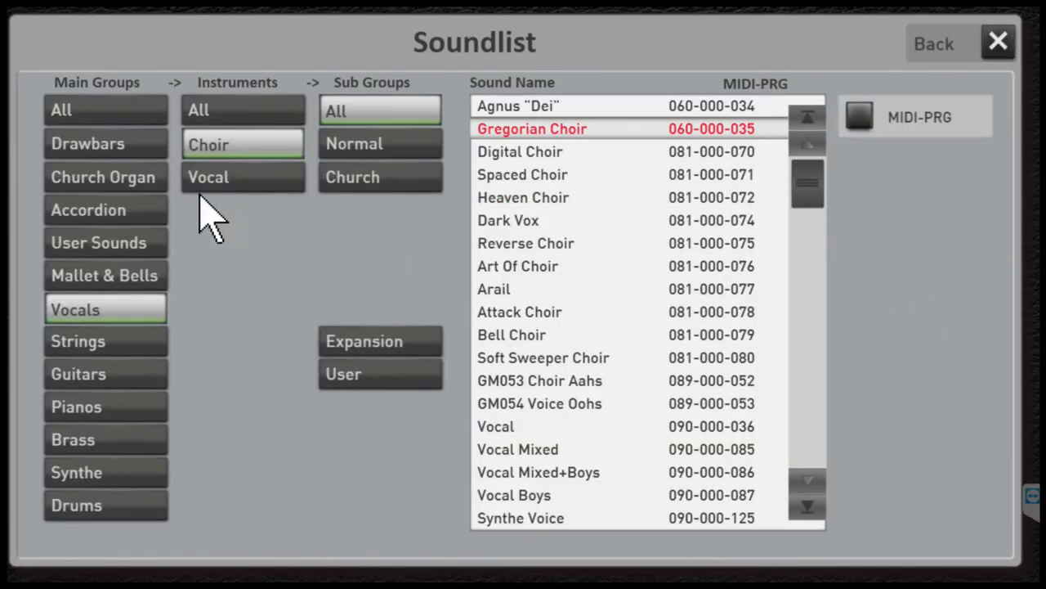
{"action": "left_click", "coordinate": [104, 243]}
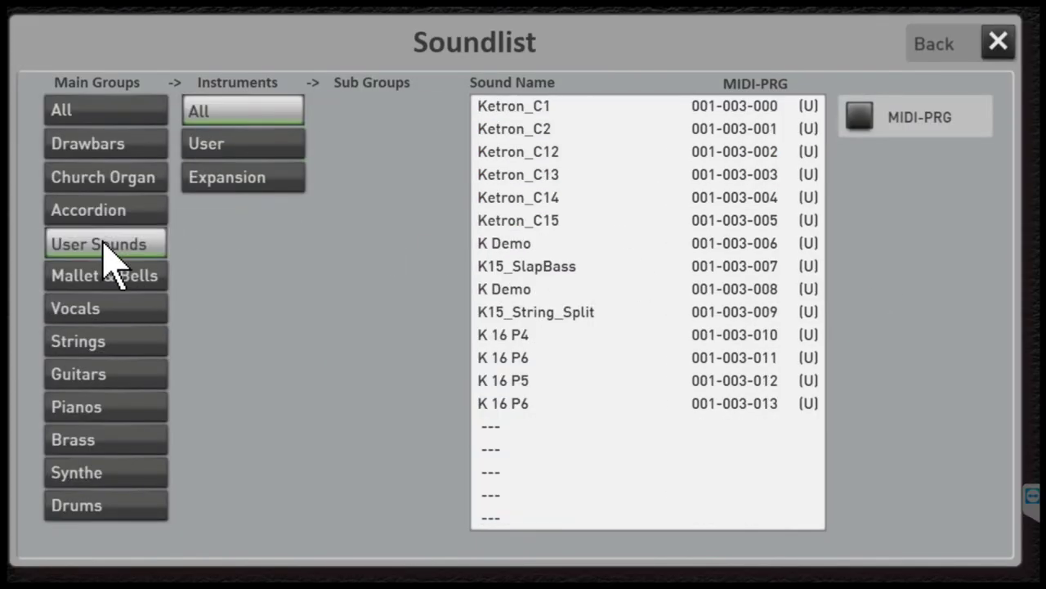
{"action": "left_click", "coordinate": [209, 147]}
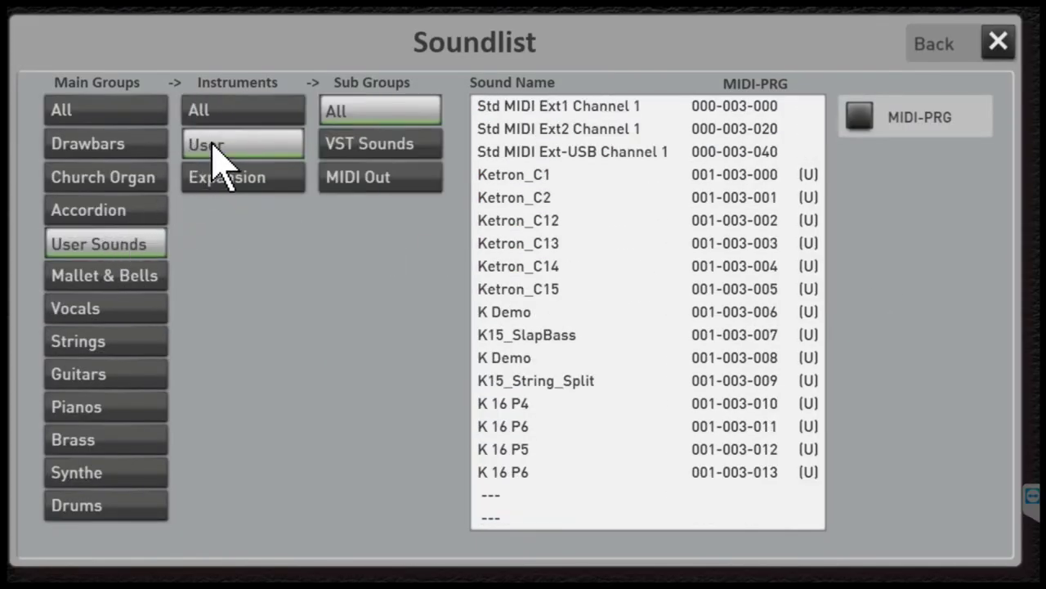
{"action": "left_click", "coordinate": [537, 222]}
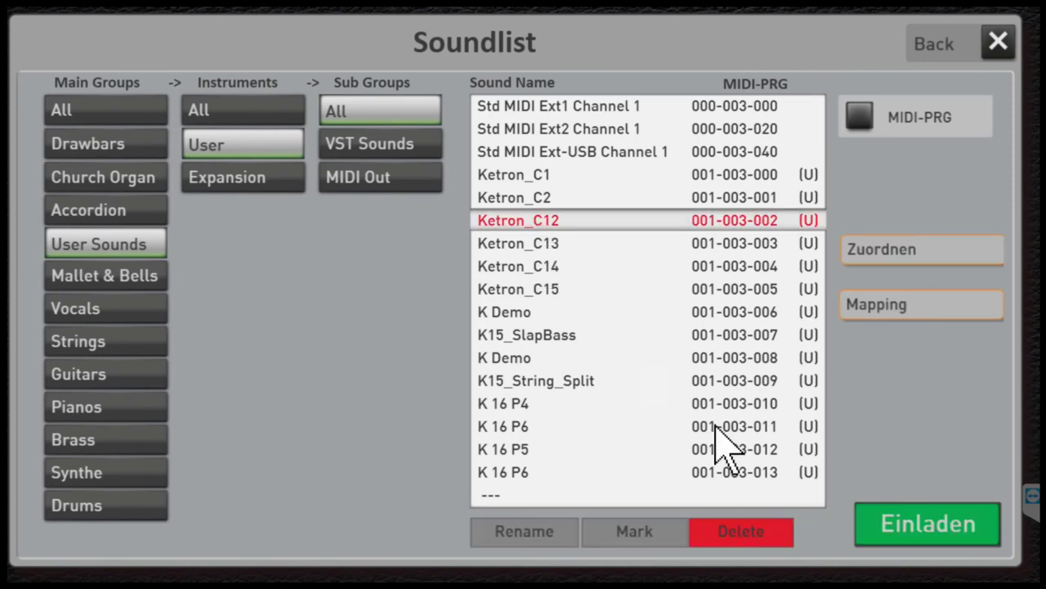
{"action": "left_click", "coordinate": [926, 525]}
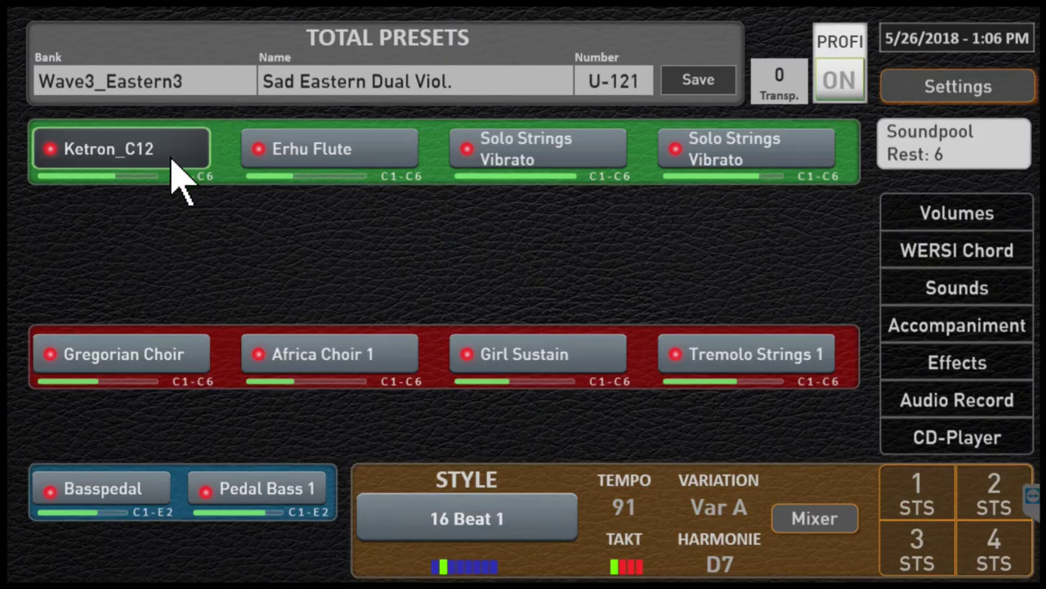
Step: Replace Erhu Flute in the second upper manual slot with the user sound Ketron_C13
{"action": "left_click", "coordinate": [331, 151]}
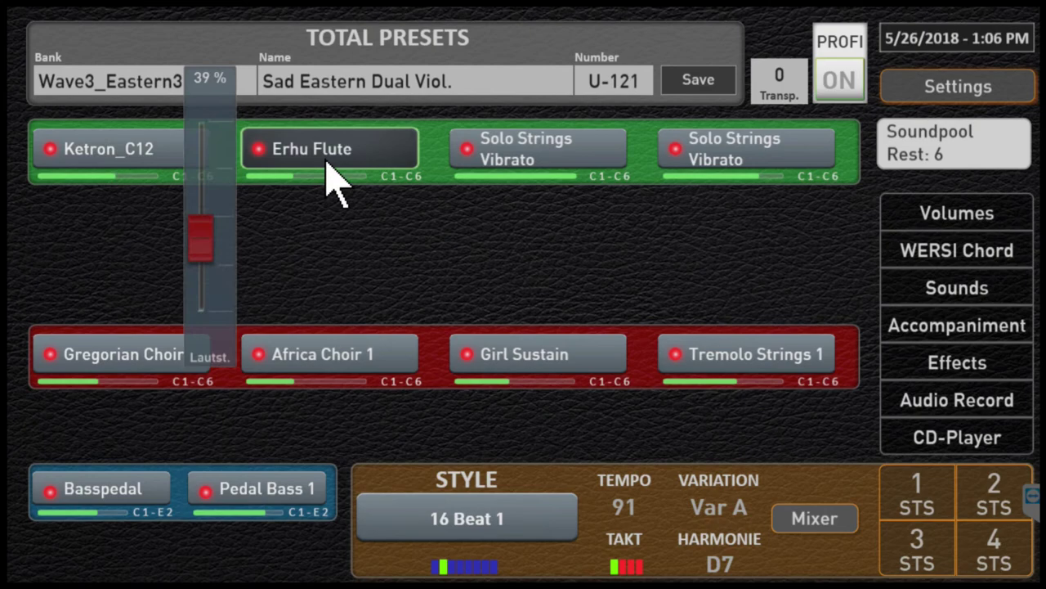
{"action": "left_click", "coordinate": [952, 292]}
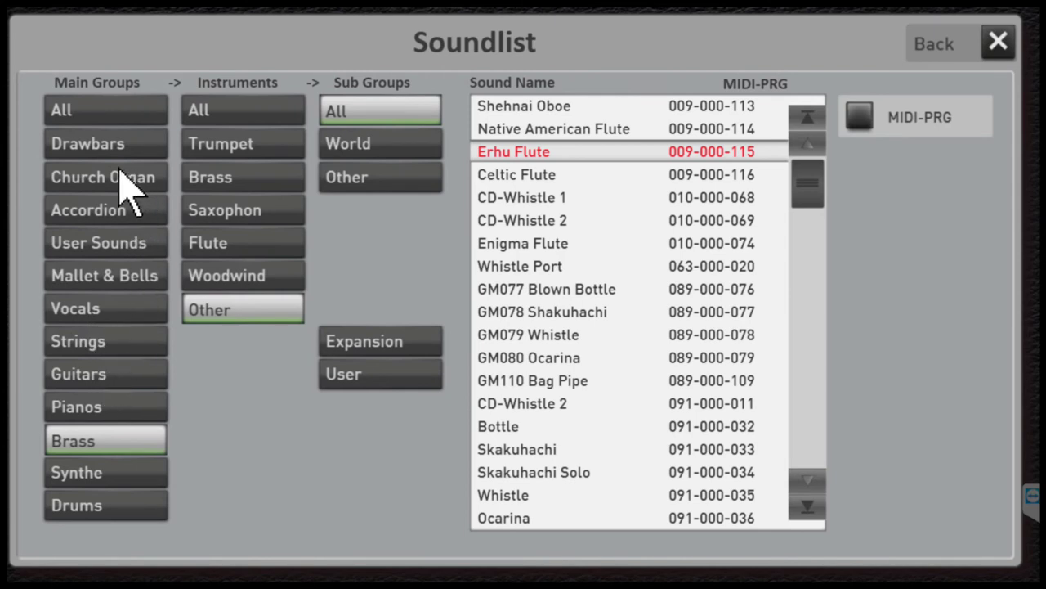
{"action": "left_click", "coordinate": [122, 241]}
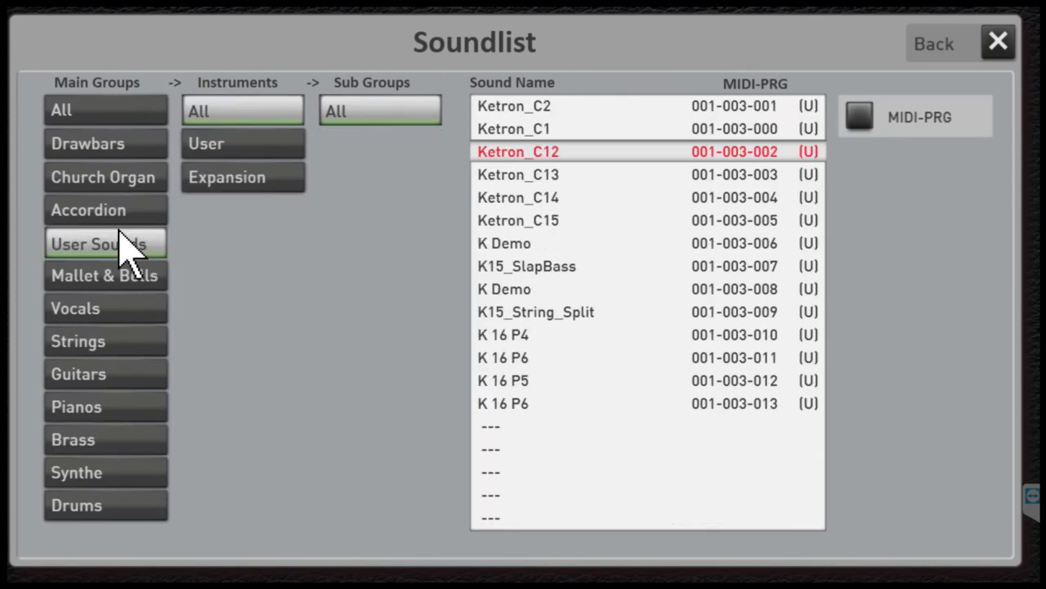
{"action": "left_click", "coordinate": [244, 145]}
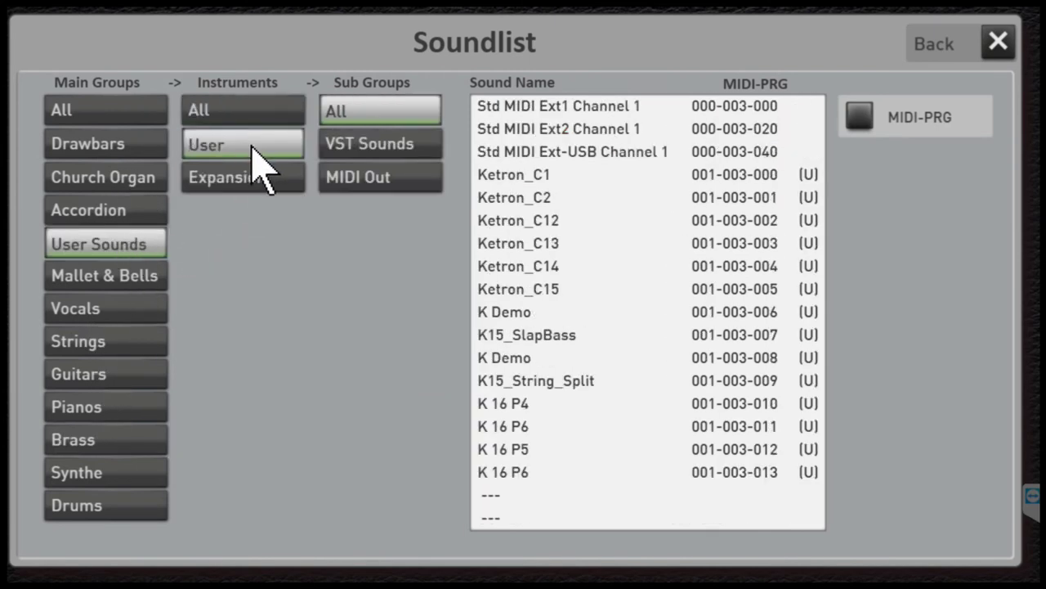
{"action": "left_click", "coordinate": [549, 246]}
{"action": "left_click", "coordinate": [935, 532]}
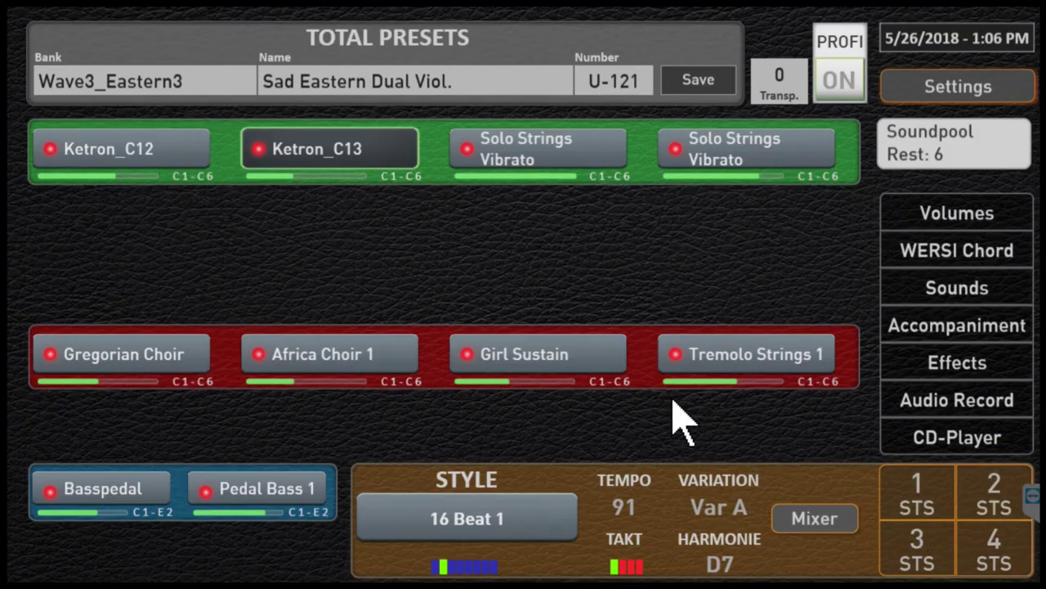
Step: Replace Solo Strings Vibrato in the third upper manual slot with the user sound Ketron_C14
{"action": "left_click", "coordinate": [546, 151]}
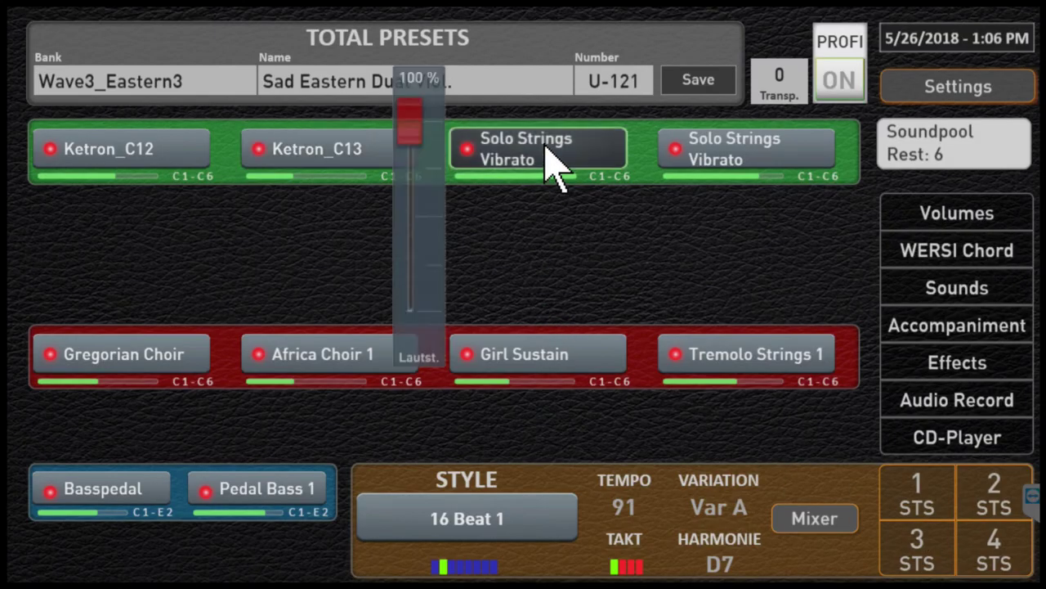
{"action": "left_click", "coordinate": [549, 163]}
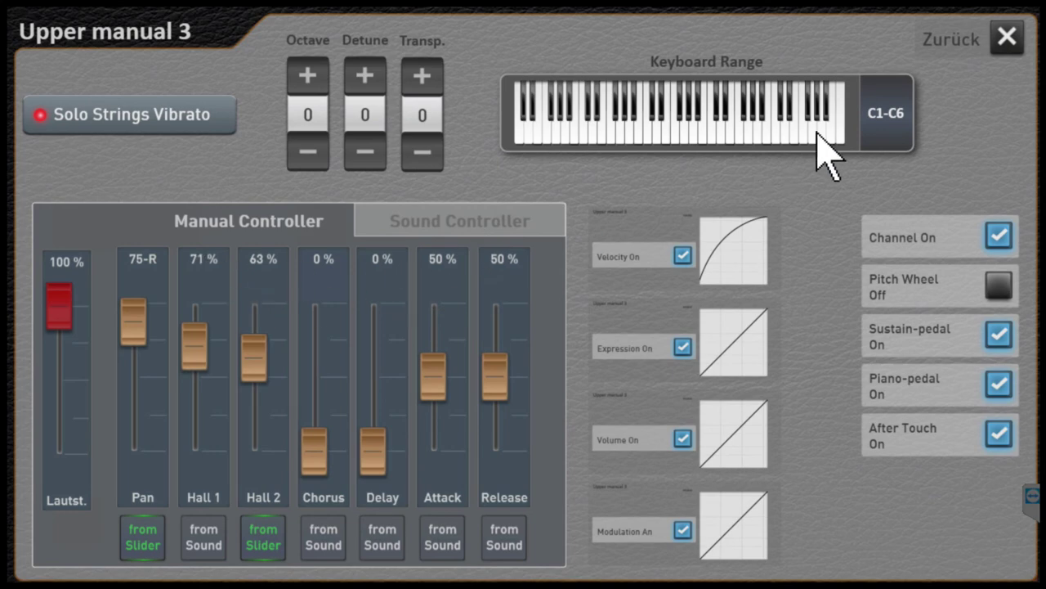
{"action": "left_click", "coordinate": [1007, 36]}
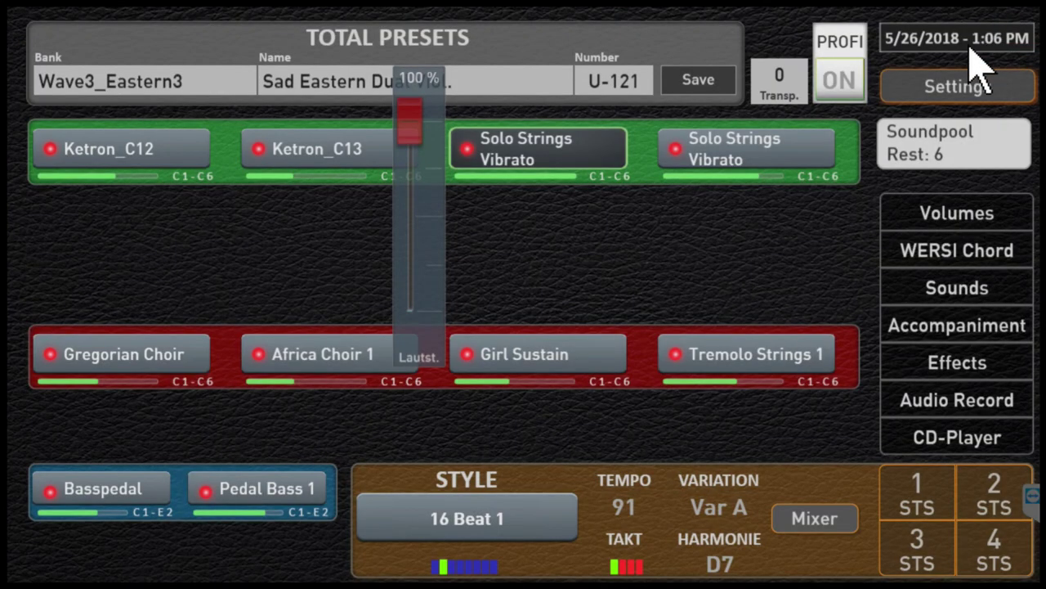
{"action": "left_click", "coordinate": [562, 162]}
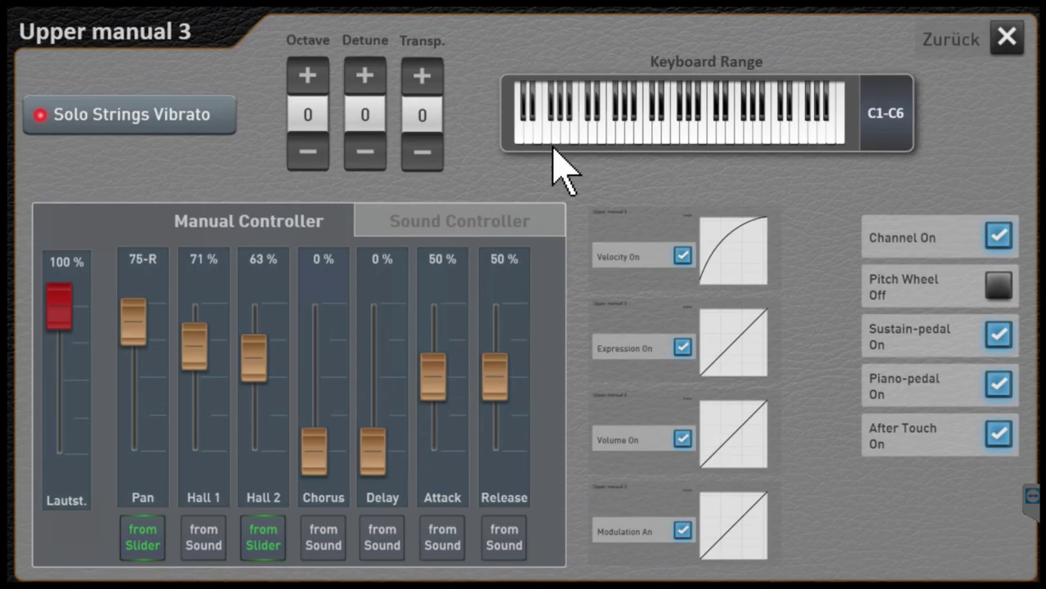
{"action": "left_click", "coordinate": [1006, 36]}
{"action": "left_click", "coordinate": [934, 304]}
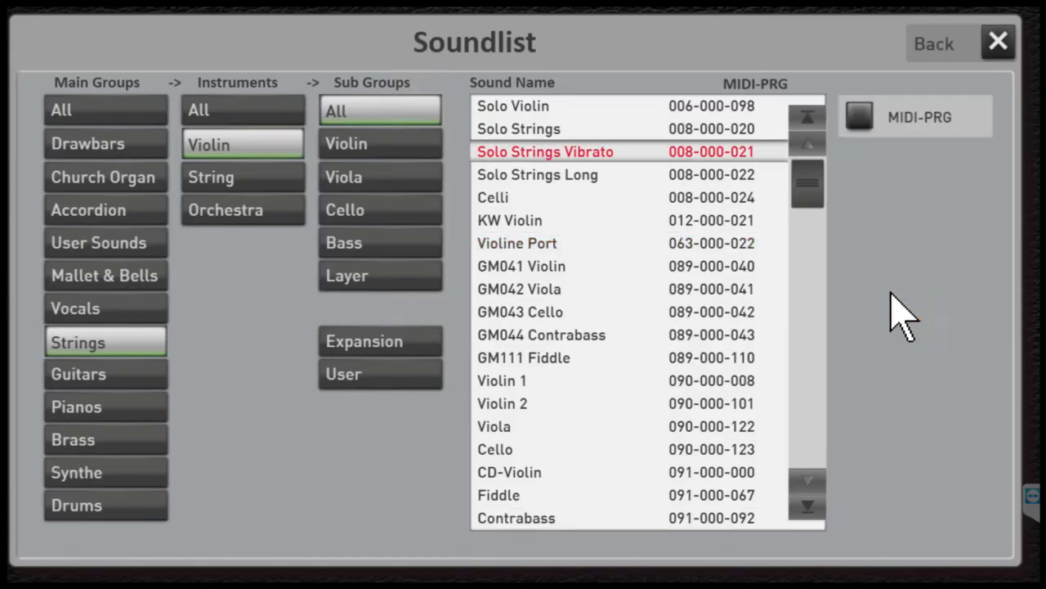
{"action": "left_click", "coordinate": [126, 245]}
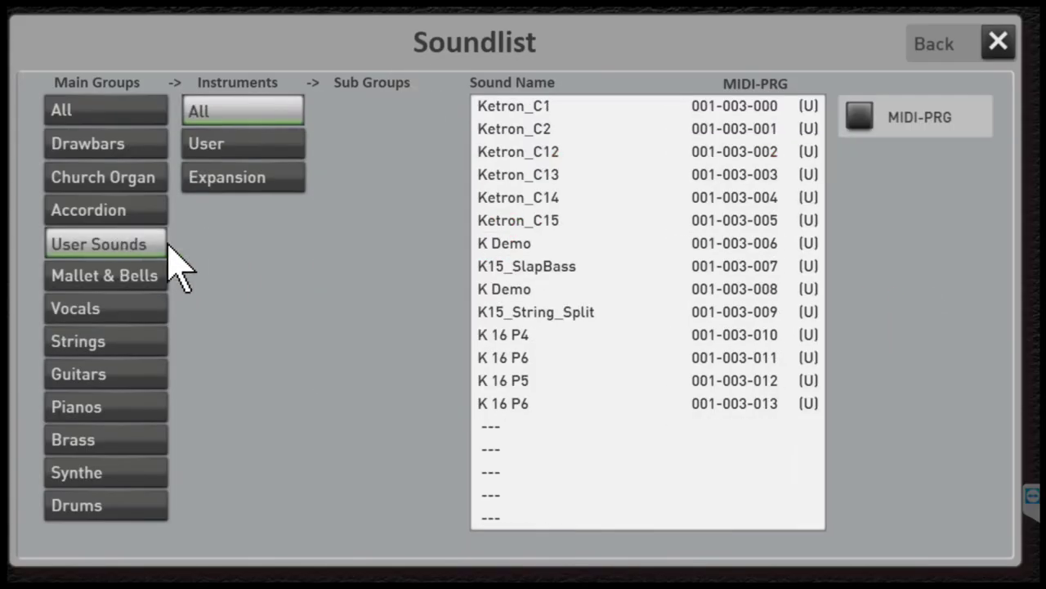
{"action": "left_click", "coordinate": [236, 147]}
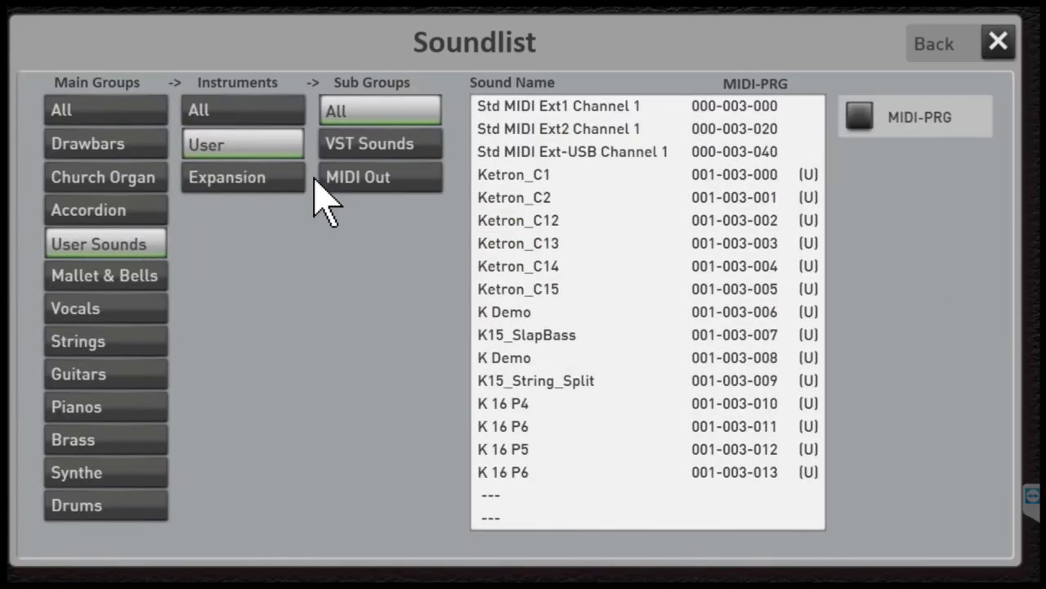
{"action": "left_click", "coordinate": [541, 268]}
{"action": "left_click", "coordinate": [935, 531]}
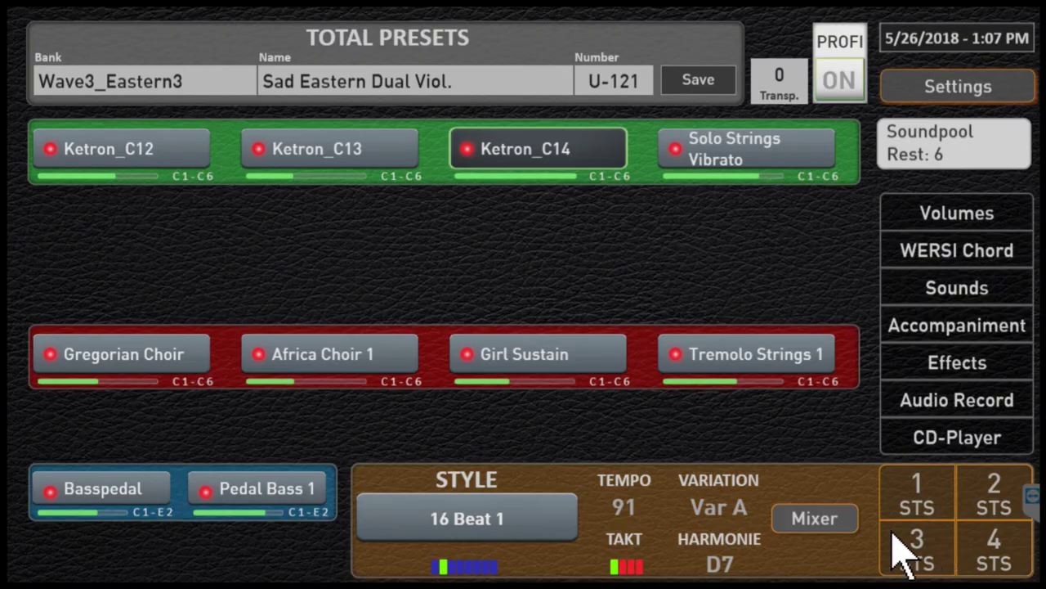
Step: Replace Solo Strings Vibrato in the fourth upper manual slot with the user sound Ketron_C15
{"action": "left_click", "coordinate": [740, 151]}
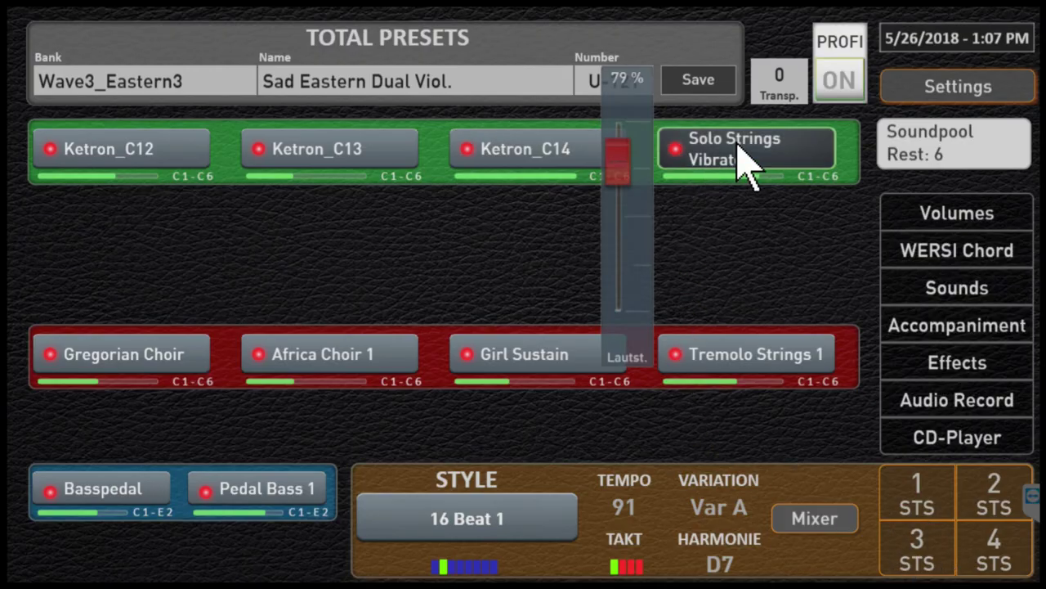
{"action": "left_click", "coordinate": [963, 292]}
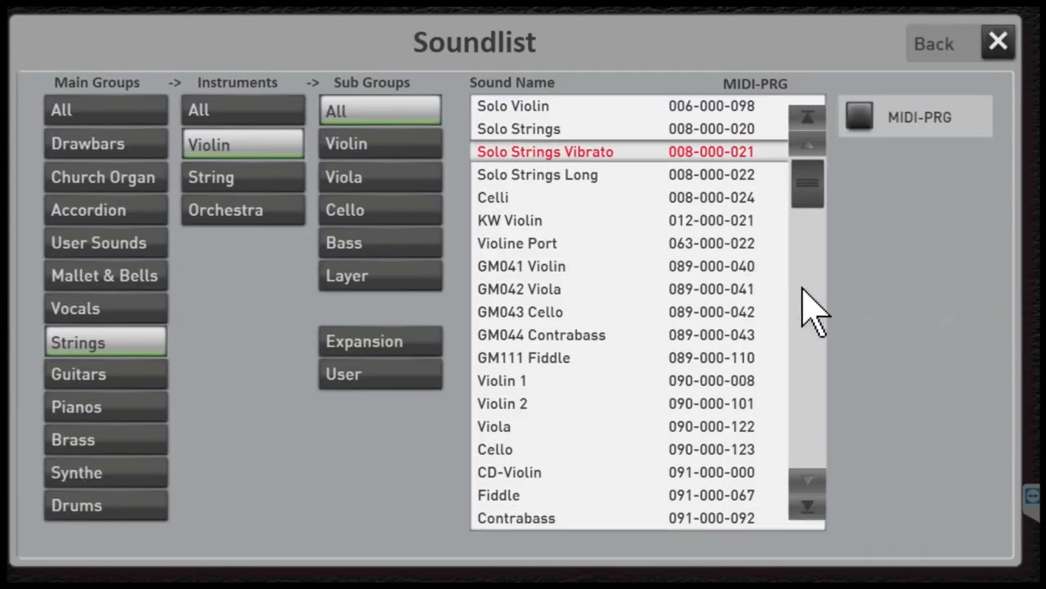
{"action": "left_click", "coordinate": [117, 241]}
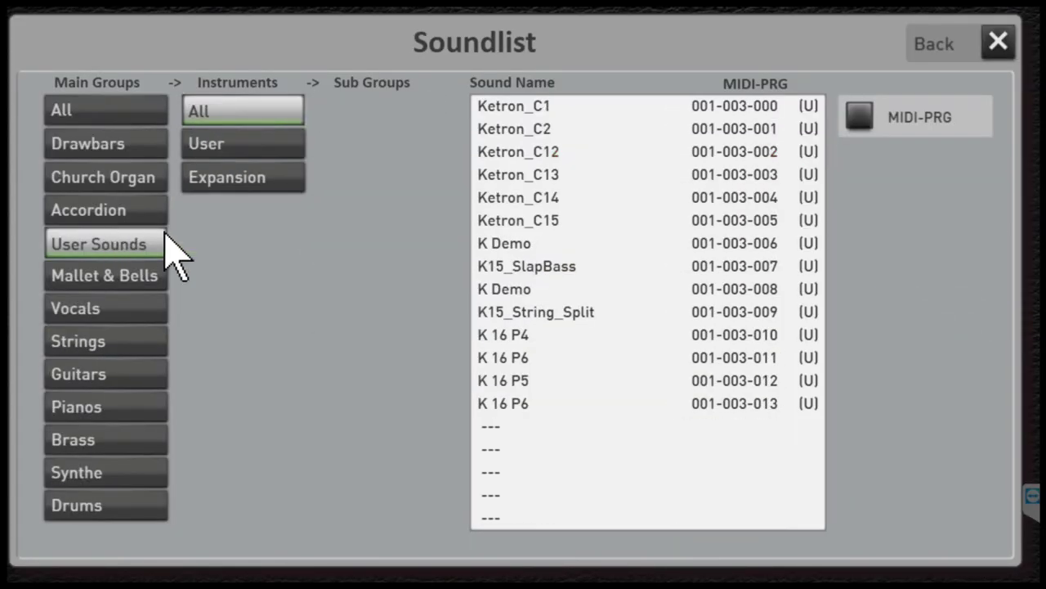
{"action": "left_click", "coordinate": [532, 221]}
{"action": "left_click", "coordinate": [910, 533]}
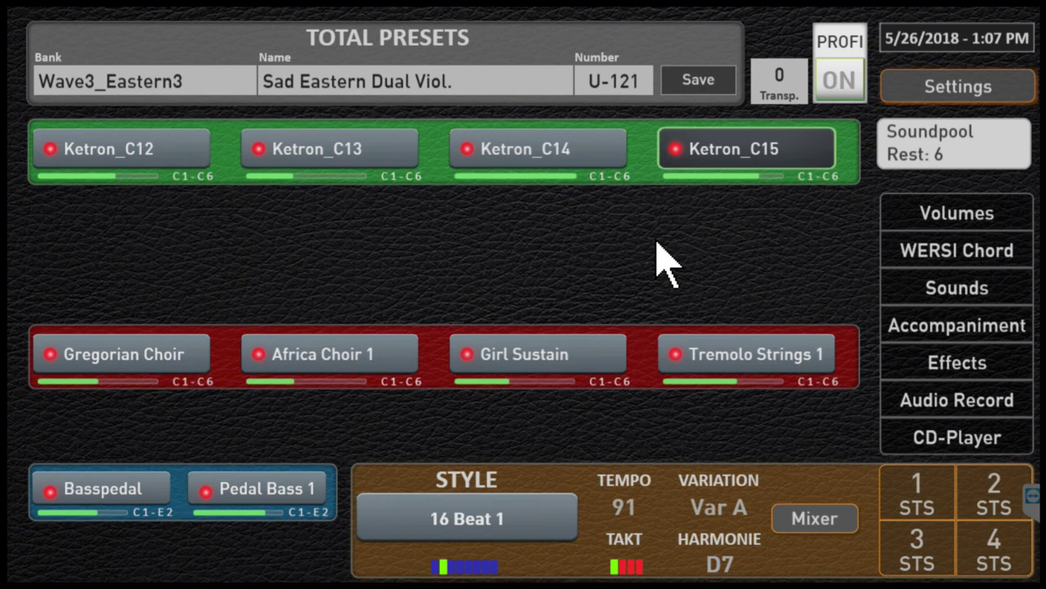
Step: Save the Total Preset as Sad Eastern Dual Viol. in the empty memory below K6 P5 of the IMMusic-Ketron bank
{"action": "left_click", "coordinate": [698, 82]}
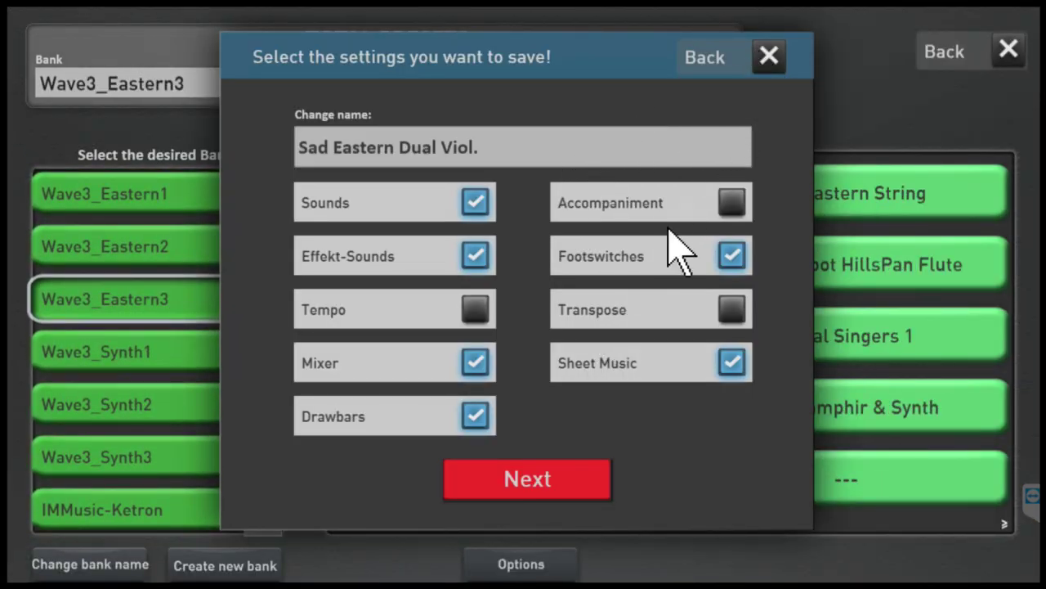
{"action": "left_click", "coordinate": [546, 486]}
{"action": "left_click", "coordinate": [163, 511]}
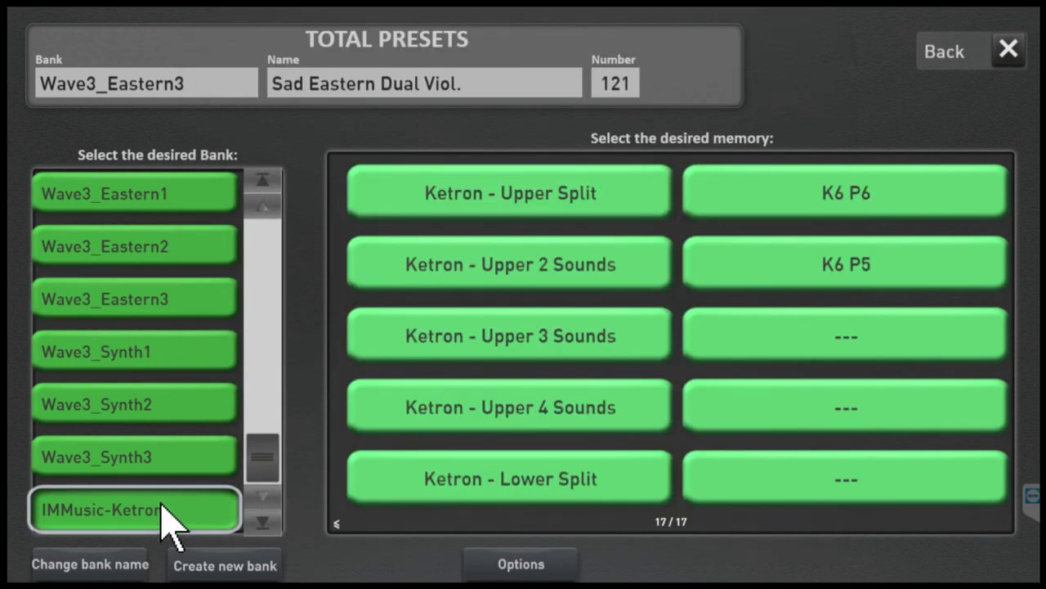
{"action": "left_click", "coordinate": [844, 335]}
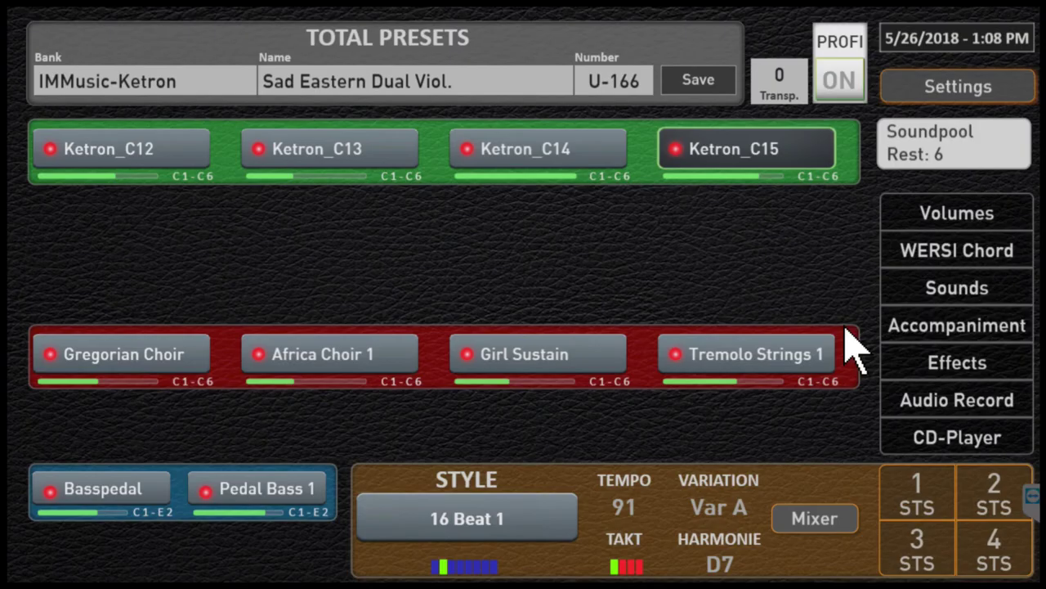